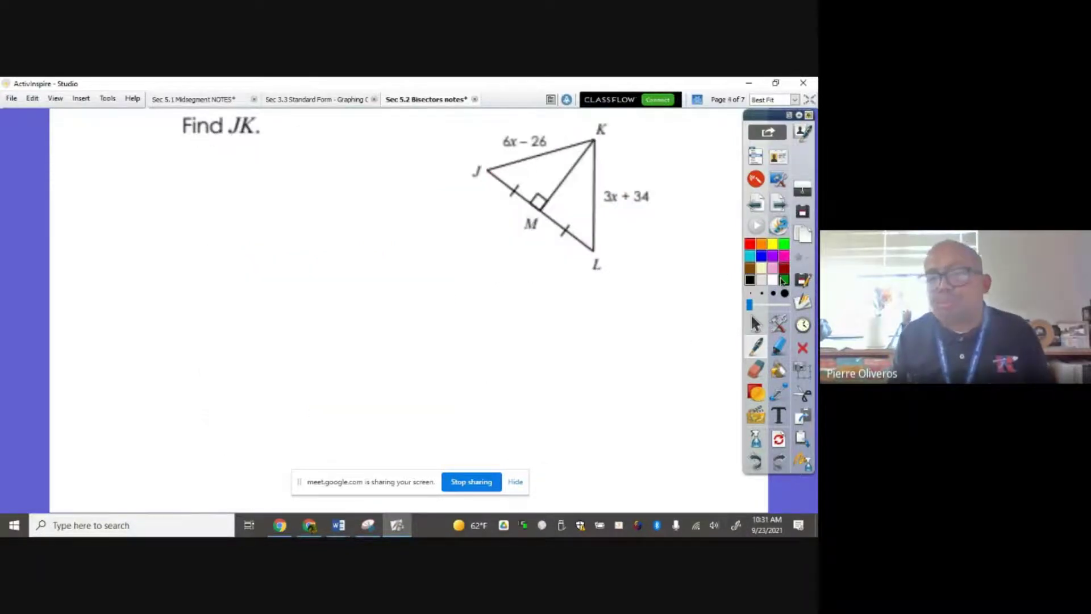
# - Retrace bisector KM and the tick marks on JM and ML in blue
pyautogui.moveTo(512, 197); pyautogui.dragTo(519, 184)
pyautogui.moveTo(562, 236); pyautogui.dragTo(571, 221)
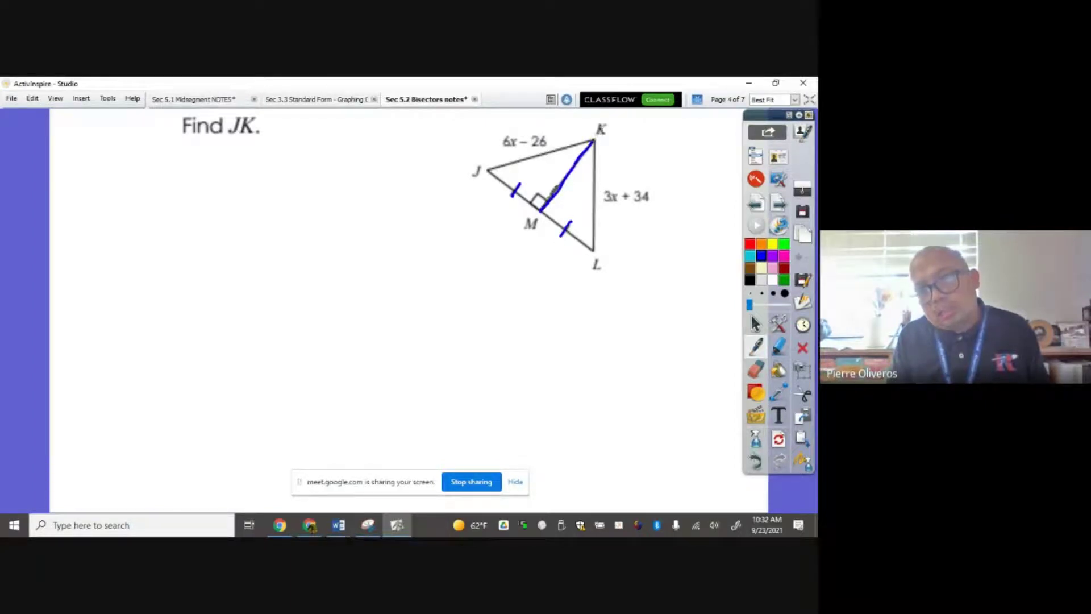
pyautogui.moveTo(557, 181); pyautogui.dragTo(544, 198)
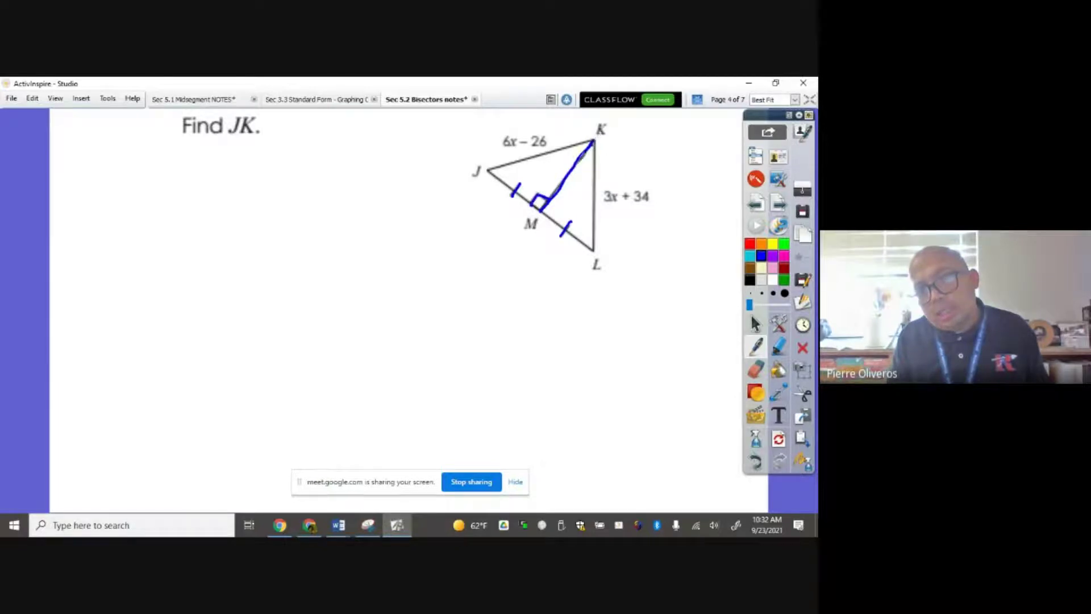
pyautogui.moveTo(581, 155); pyautogui.dragTo(554, 192)
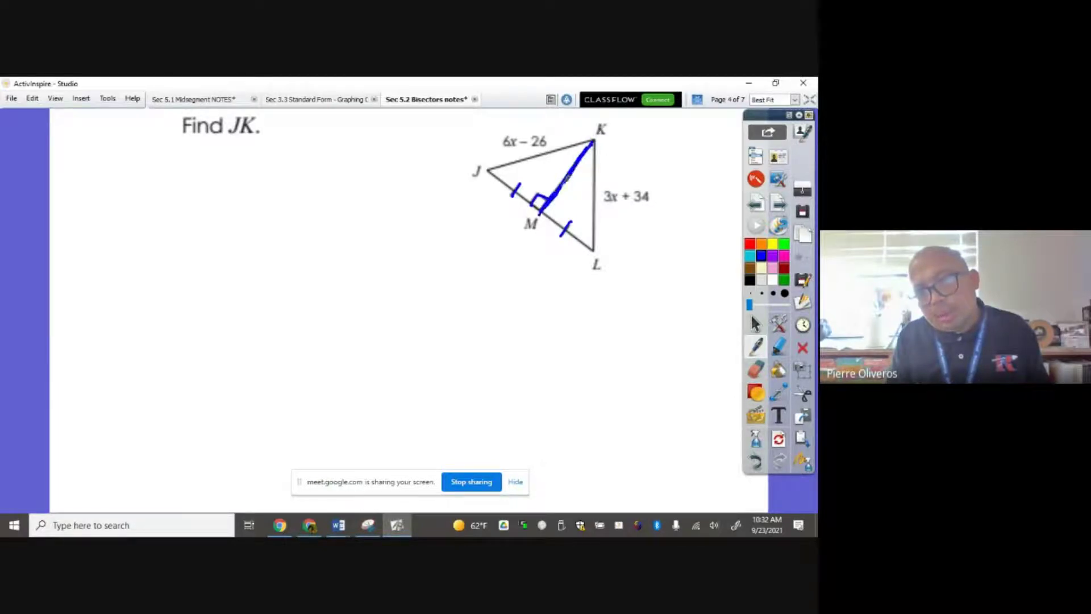
# - In red, dot vertex J and add matching tick marks on JK and KL
pyautogui.click(749, 244)
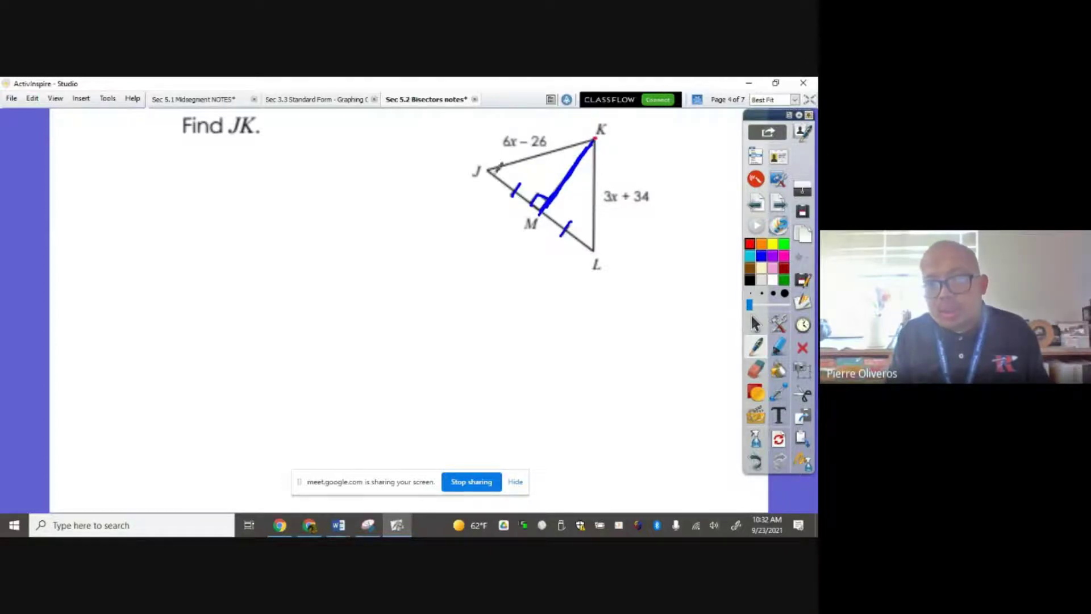
pyautogui.click(488, 170)
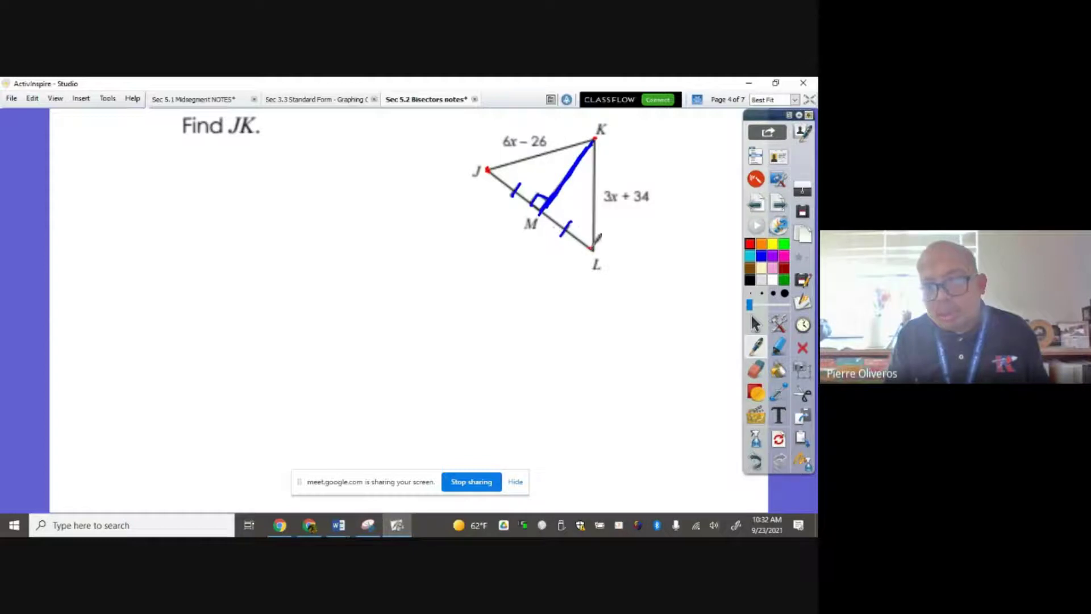
pyautogui.moveTo(540, 151); pyautogui.dragTo(541, 160)
pyautogui.moveTo(588, 194); pyautogui.dragTo(600, 196)
# - Handwrite the equation 6x − 26 = 3x + 34
pyautogui.moveTo(195, 196)
pyautogui.mouseDown()
pyautogui.moveTo(251, 199)
pyautogui.moveTo(258, 212)
pyautogui.moveTo(268, 203)
pyautogui.moveTo(299, 203)
pyautogui.mouseUp()
pyautogui.moveTo(287, 214)
pyautogui.mouseDown()
pyautogui.moveTo(321, 202)
pyautogui.moveTo(347, 216)
pyautogui.mouseUp()
pyautogui.moveTo(346, 200)
pyautogui.mouseDown()
pyautogui.moveTo(336, 217)
pyautogui.moveTo(365, 215)
pyautogui.mouseUp()
pyautogui.moveTo(358, 204)
pyautogui.mouseDown()
pyautogui.moveTo(373, 204)
pyautogui.moveTo(382, 220)
pyautogui.moveTo(409, 209)
pyautogui.mouseUp()
pyautogui.moveTo(407, 193); pyautogui.dragTo(405, 222)
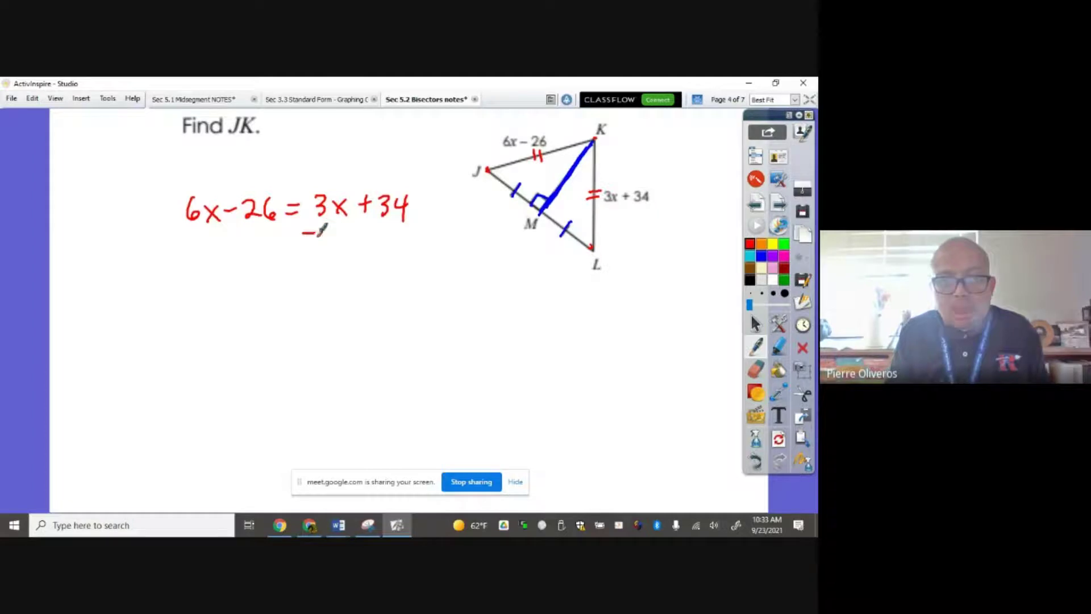
# - Write −3x and +26 beneath both sides of the equation
pyautogui.moveTo(318, 231)
pyautogui.mouseDown()
pyautogui.moveTo(316, 246)
pyautogui.moveTo(344, 246)
pyautogui.mouseUp()
pyautogui.moveTo(343, 231); pyautogui.dragTo(332, 246)
pyautogui.moveTo(168, 239); pyautogui.dragTo(187, 249)
pyautogui.moveTo(207, 234)
pyautogui.mouseDown()
pyautogui.moveTo(223, 245)
pyautogui.moveTo(205, 251)
pyautogui.moveTo(456, 260)
pyautogui.mouseUp()
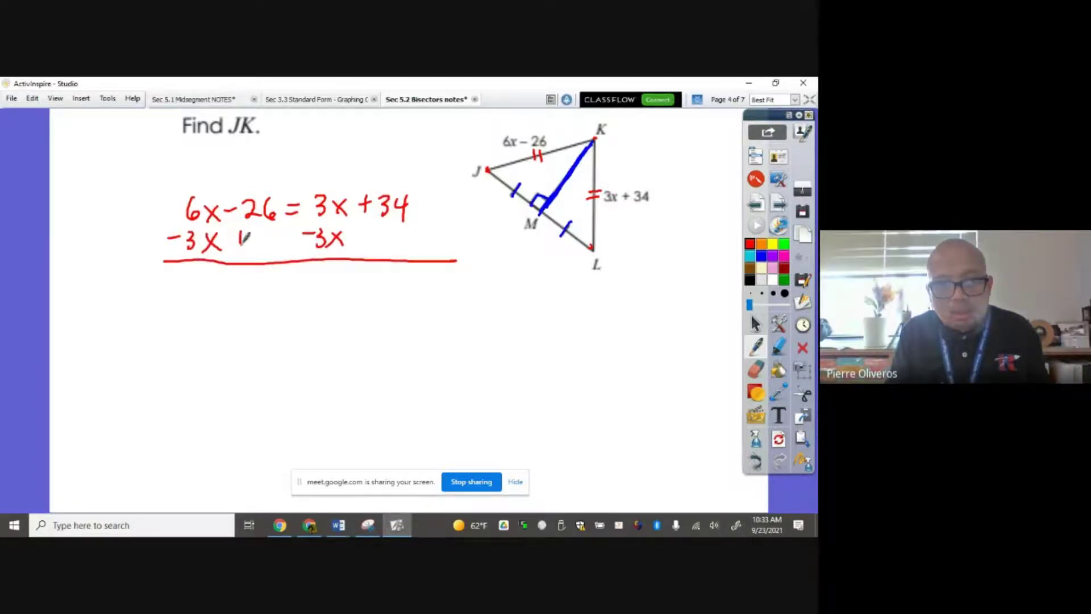
pyautogui.moveTo(238, 231); pyautogui.dragTo(239, 249)
pyautogui.moveTo(232, 240); pyautogui.dragTo(246, 240)
pyautogui.moveTo(248, 234); pyautogui.dragTo(268, 246)
pyautogui.moveTo(364, 238); pyautogui.dragTo(380, 237)
pyautogui.moveTo(383, 230); pyautogui.dragTo(398, 245)
# - Draw the dividing lines and write the simplified equation 3x = 60
pyautogui.moveTo(320, 188); pyautogui.dragTo(328, 261)
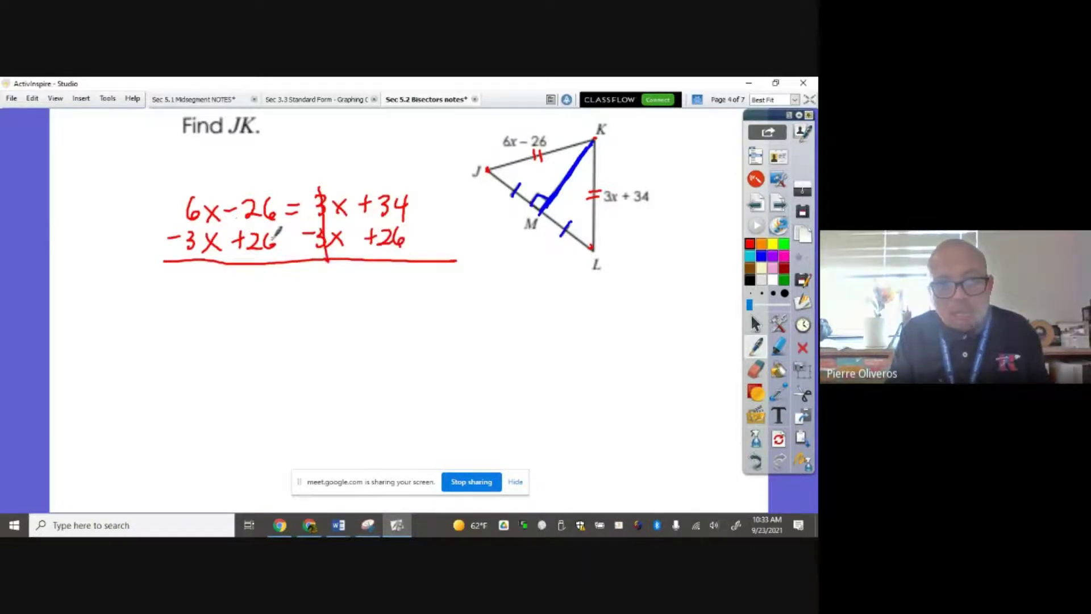
pyautogui.moveTo(245, 194); pyautogui.dragTo(260, 263)
pyautogui.moveTo(196, 283)
pyautogui.mouseDown()
pyautogui.moveTo(205, 291)
pyautogui.moveTo(197, 305)
pyautogui.mouseUp()
pyautogui.moveTo(215, 286); pyautogui.dragTo(226, 307)
pyautogui.moveTo(227, 286)
pyautogui.mouseDown()
pyautogui.moveTo(215, 307)
pyautogui.moveTo(265, 295)
pyautogui.mouseUp()
pyautogui.moveTo(249, 307); pyautogui.dragTo(324, 289)
# - Divide both sides by 3 and begin writing x =
pyautogui.moveTo(198, 312)
pyautogui.mouseDown()
pyautogui.moveTo(222, 311)
pyautogui.moveTo(207, 341)
pyautogui.mouseUp()
pyautogui.moveTo(289, 313)
pyautogui.mouseDown()
pyautogui.moveTo(312, 312)
pyautogui.moveTo(298, 341)
pyautogui.mouseUp()
pyautogui.moveTo(215, 366)
pyautogui.mouseDown()
pyautogui.moveTo(229, 389)
pyautogui.moveTo(216, 390)
pyautogui.mouseUp()
pyautogui.moveTo(242, 376); pyautogui.dragTo(252, 372)
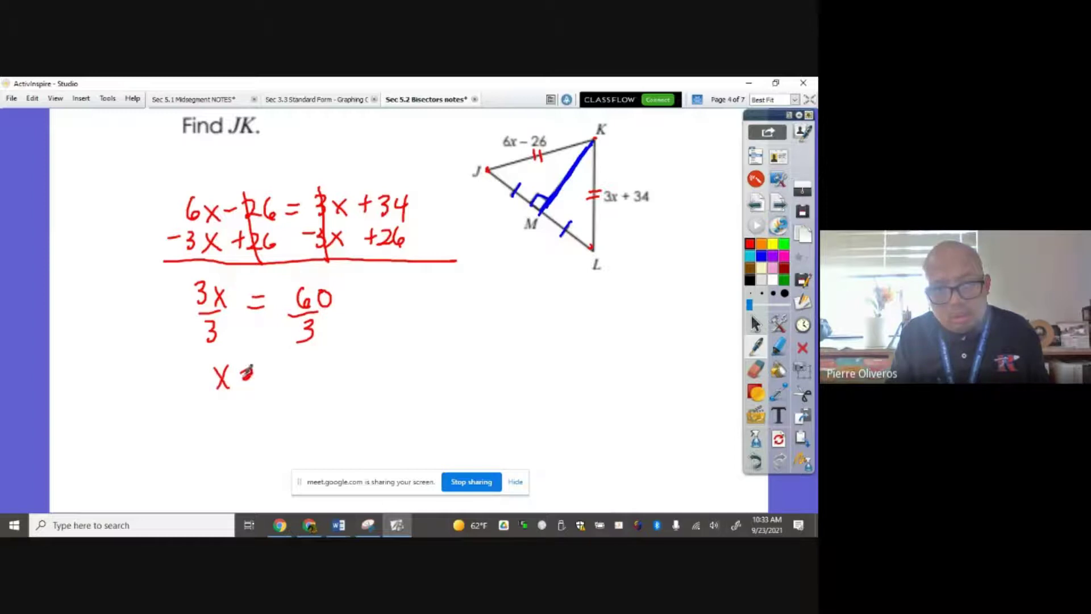
# - Undo the stray marks, box x = 20, and double-underline JK in the prompt
pyautogui.click(756, 438)
pyautogui.click(683, 424)
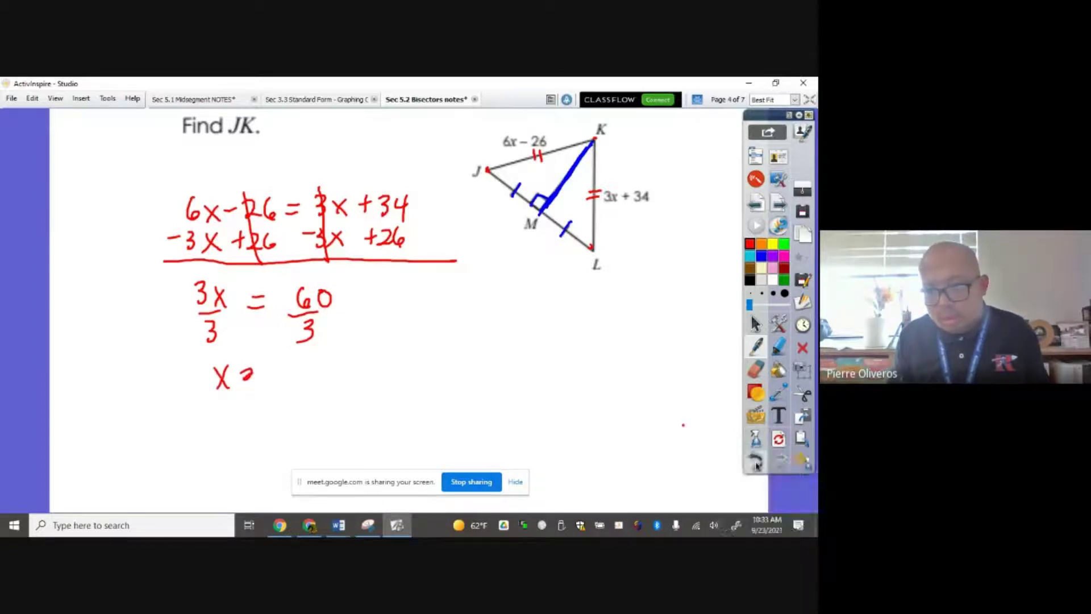
pyautogui.click(756, 463)
pyautogui.click(756, 463)
pyautogui.moveTo(243, 374)
pyautogui.mouseDown()
pyautogui.moveTo(275, 389)
pyautogui.moveTo(280, 373)
pyautogui.mouseUp()
pyautogui.moveTo(301, 357)
pyautogui.mouseDown()
pyautogui.moveTo(304, 369)
pyautogui.moveTo(202, 363)
pyautogui.moveTo(305, 357)
pyautogui.mouseUp()
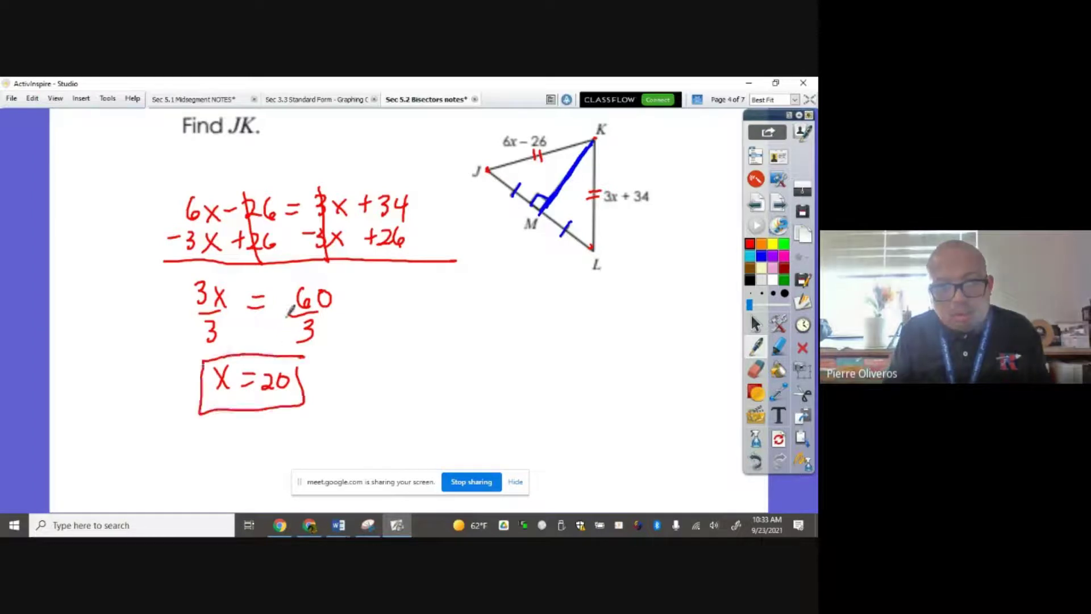
pyautogui.moveTo(227, 144); pyautogui.dragTo(247, 142)
pyautogui.moveTo(225, 152); pyautogui.dragTo(248, 151)
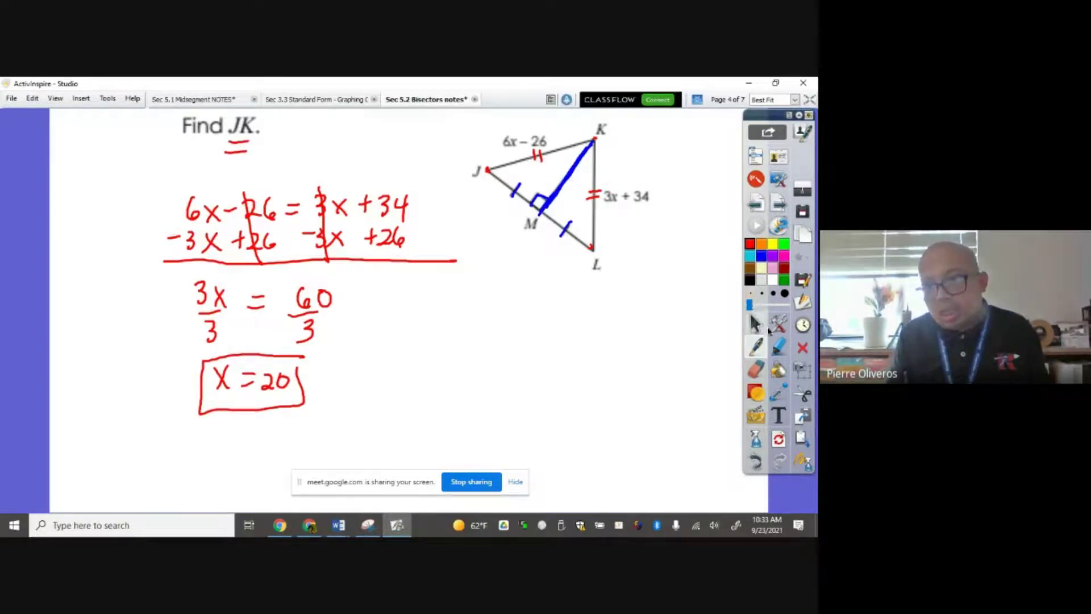
# - Highlight side JK in yellow, then return to the blue pen
pyautogui.click(779, 346)
pyautogui.moveTo(487, 171); pyautogui.dragTo(591, 138)
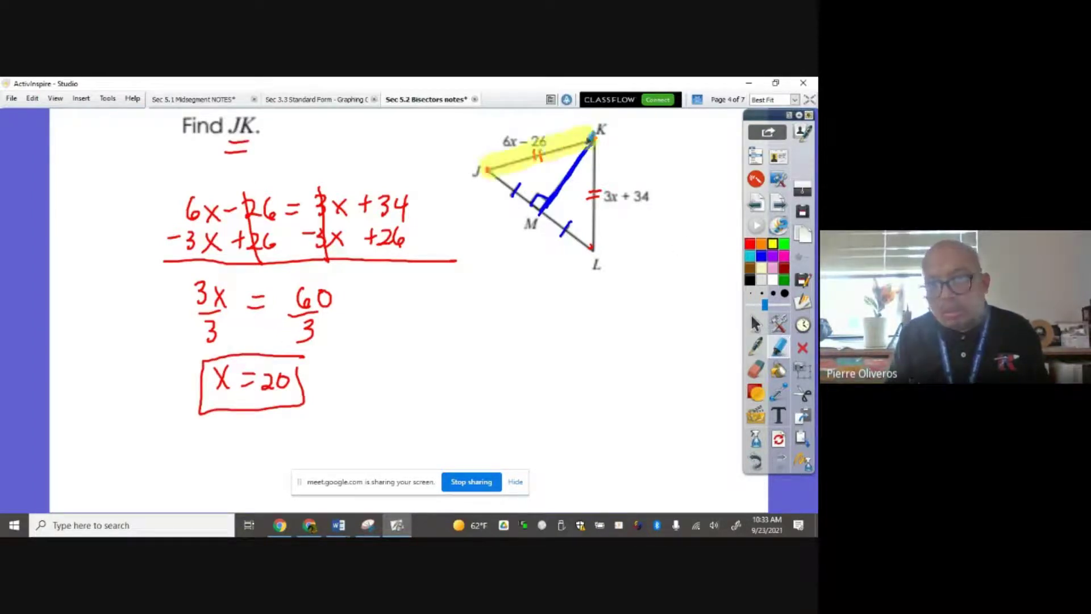
pyautogui.click(756, 346)
pyautogui.click(762, 255)
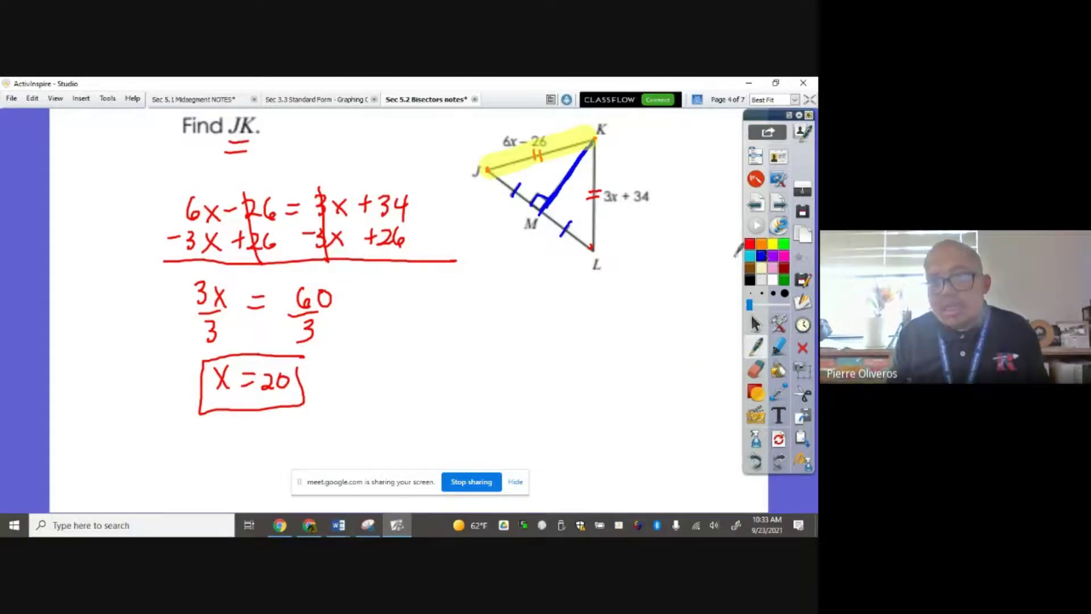
# - Write 6(20) − 26 = 120 − 26 = 94, circle and check it, then go to the next page
pyautogui.moveTo(394, 316)
pyautogui.mouseDown()
pyautogui.moveTo(419, 340)
pyautogui.moveTo(456, 331)
pyautogui.moveTo(464, 313)
pyautogui.moveTo(467, 335)
pyautogui.mouseUp()
pyautogui.moveTo(477, 325); pyautogui.dragTo(488, 324)
pyautogui.moveTo(496, 316)
pyautogui.mouseDown()
pyautogui.moveTo(522, 310)
pyautogui.moveTo(518, 332)
pyautogui.mouseUp()
pyautogui.moveTo(531, 299); pyautogui.dragTo(526, 322)
pyautogui.moveTo(400, 345)
pyautogui.mouseDown()
pyautogui.moveTo(431, 368)
pyautogui.moveTo(505, 366)
pyautogui.mouseUp()
pyautogui.moveTo(430, 401)
pyautogui.mouseDown()
pyautogui.moveTo(430, 419)
pyautogui.moveTo(446, 394)
pyautogui.moveTo(451, 419)
pyautogui.mouseUp()
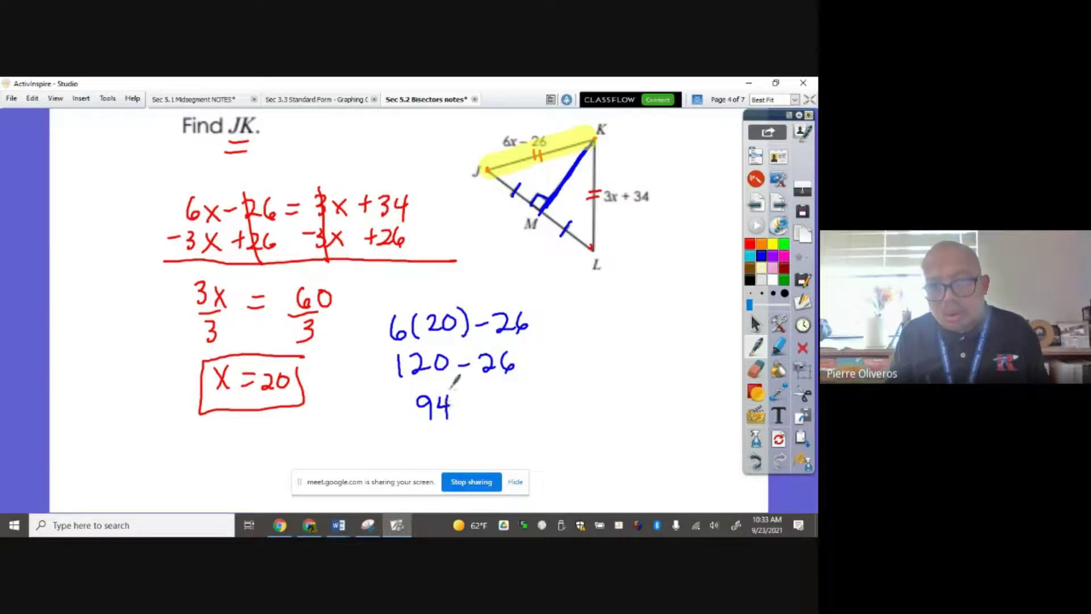
pyautogui.moveTo(452, 382)
pyautogui.mouseDown()
pyautogui.moveTo(471, 425)
pyautogui.moveTo(449, 381)
pyautogui.mouseUp()
pyautogui.moveTo(549, 400); pyautogui.dragTo(625, 343)
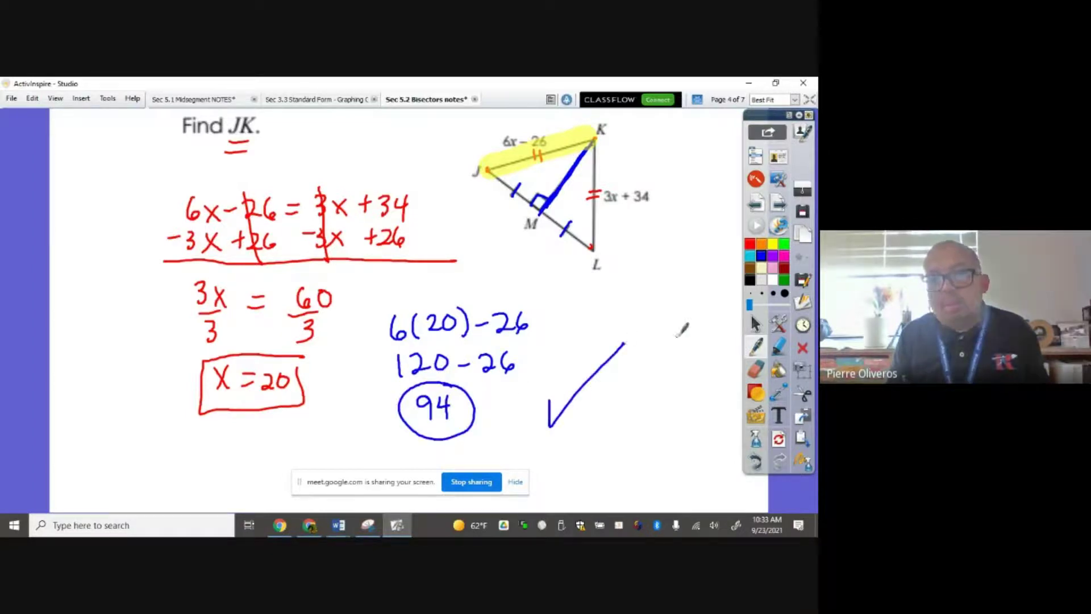
pyautogui.click(778, 203)
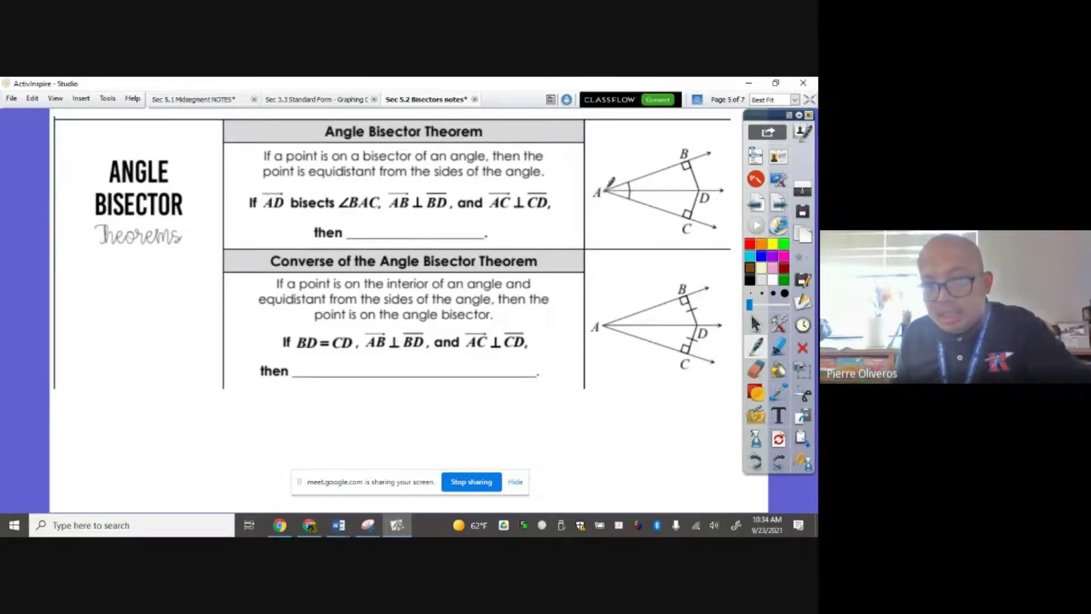
# - Trace bisector AD, ray AB in orange, and rays AB and AC in blue, marking angle A
pyautogui.moveTo(627, 189); pyautogui.dragTo(727, 190)
pyautogui.click(761, 243)
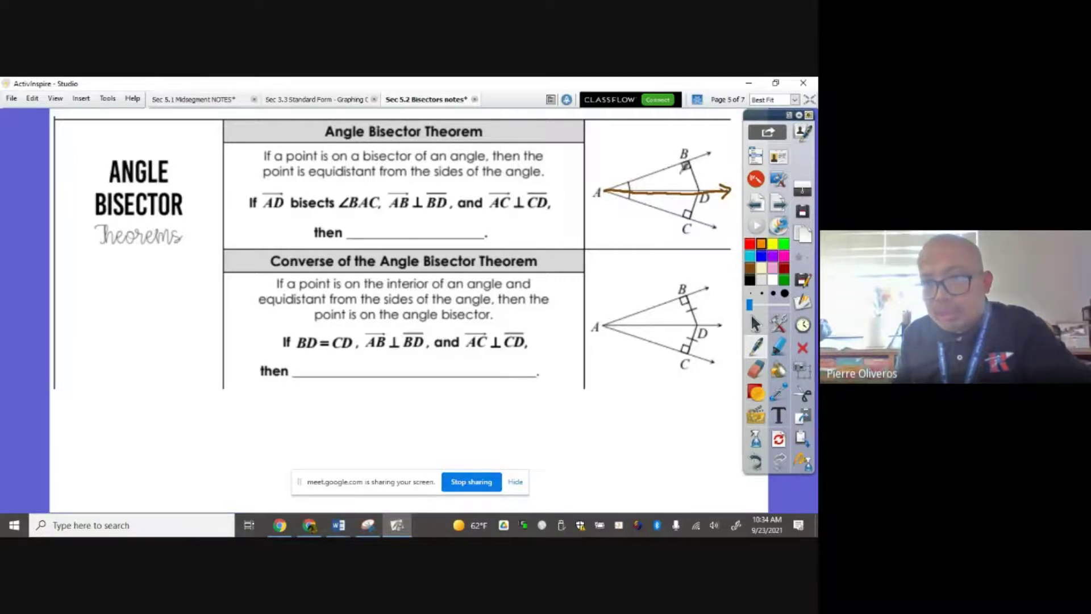
pyautogui.moveTo(692, 160)
pyautogui.mouseDown()
pyautogui.moveTo(605, 188)
pyautogui.moveTo(698, 227)
pyautogui.mouseUp()
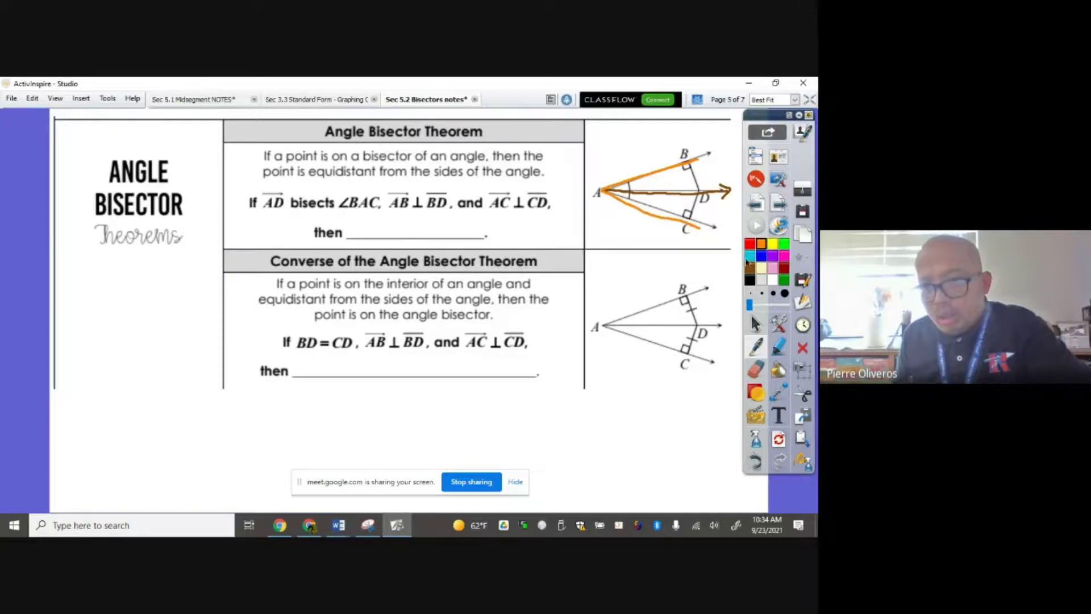
pyautogui.click(765, 257)
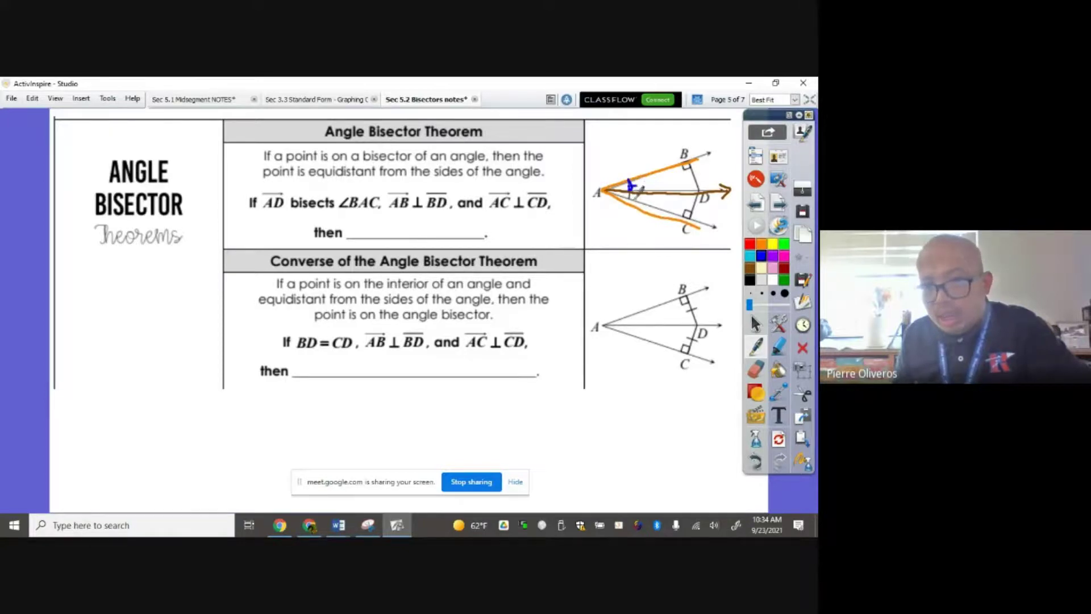
pyautogui.moveTo(630, 192); pyautogui.dragTo(638, 200)
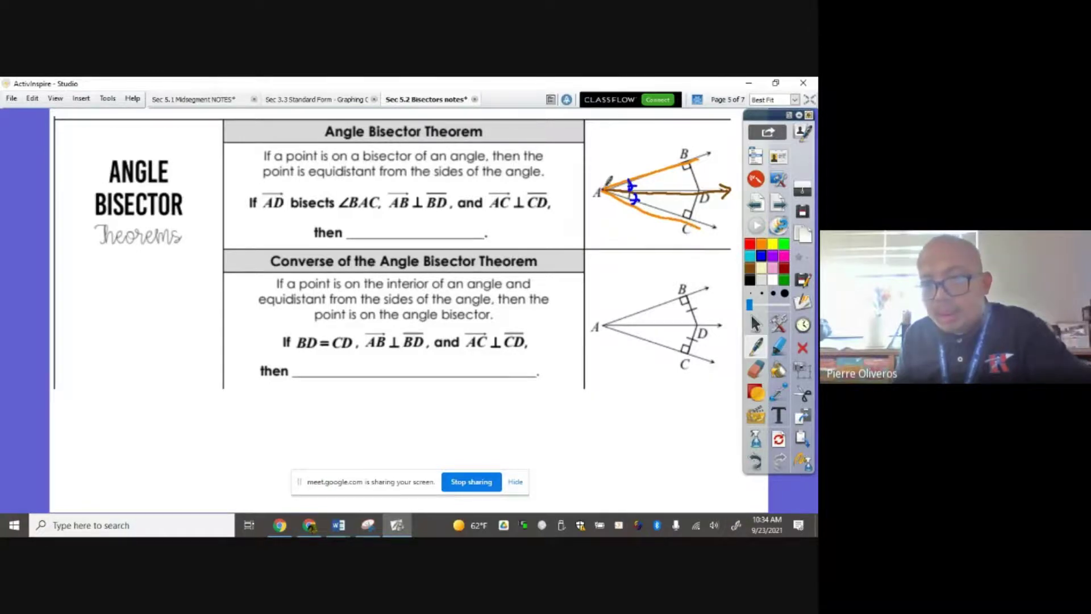
pyautogui.moveTo(604, 188); pyautogui.dragTo(690, 158)
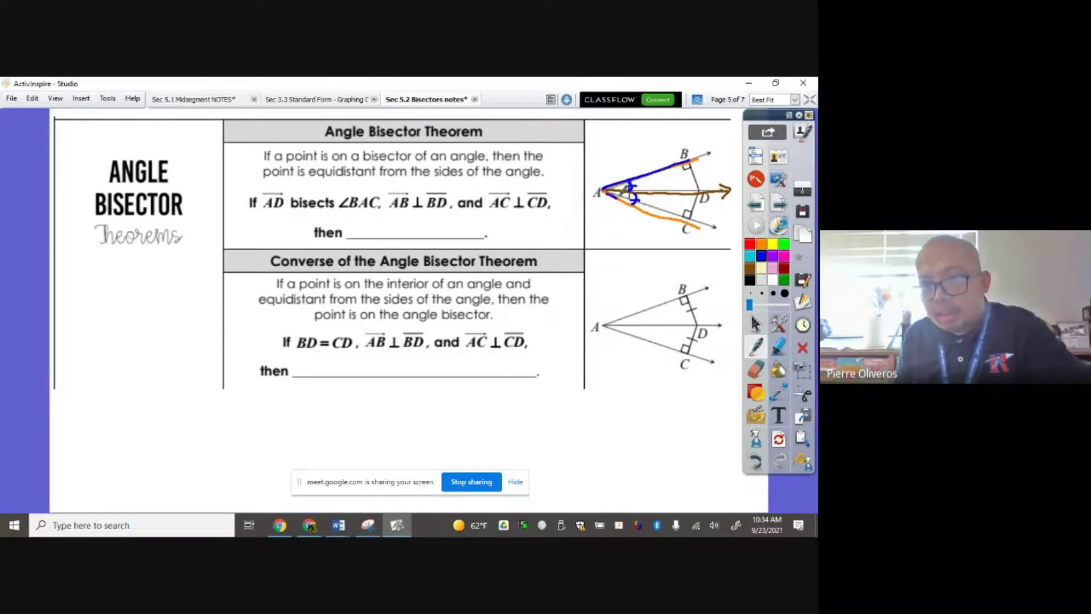
pyautogui.moveTo(608, 193); pyautogui.dragTo(693, 224)
pyautogui.click(773, 256)
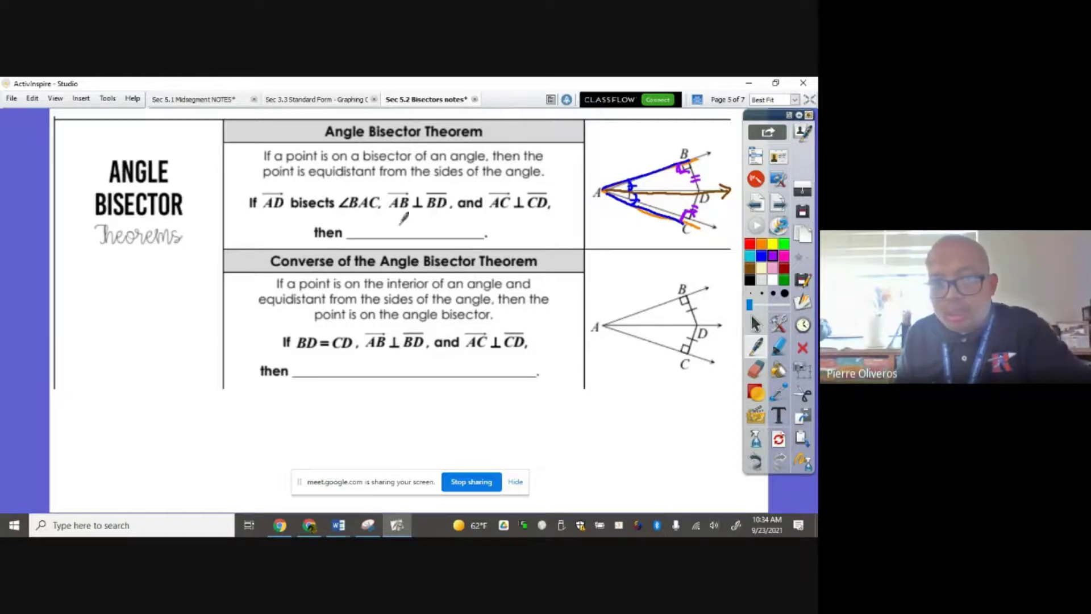
# - Write BD ≅ CD in purple on the blank after 'then'
pyautogui.moveTo(370, 221); pyautogui.dragTo(421, 228)
pyautogui.moveTo(408, 235); pyautogui.dragTo(443, 233)
pyautogui.moveTo(456, 219)
pyautogui.mouseDown()
pyautogui.moveTo(456, 234)
pyautogui.moveTo(456, 216)
pyautogui.mouseUp()
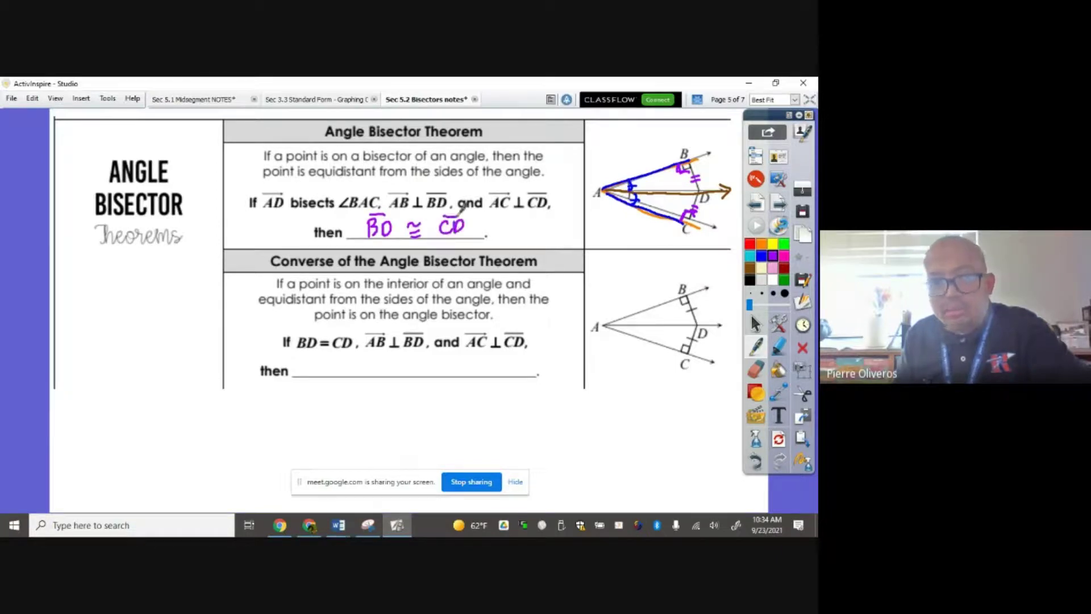
pyautogui.click(760, 257)
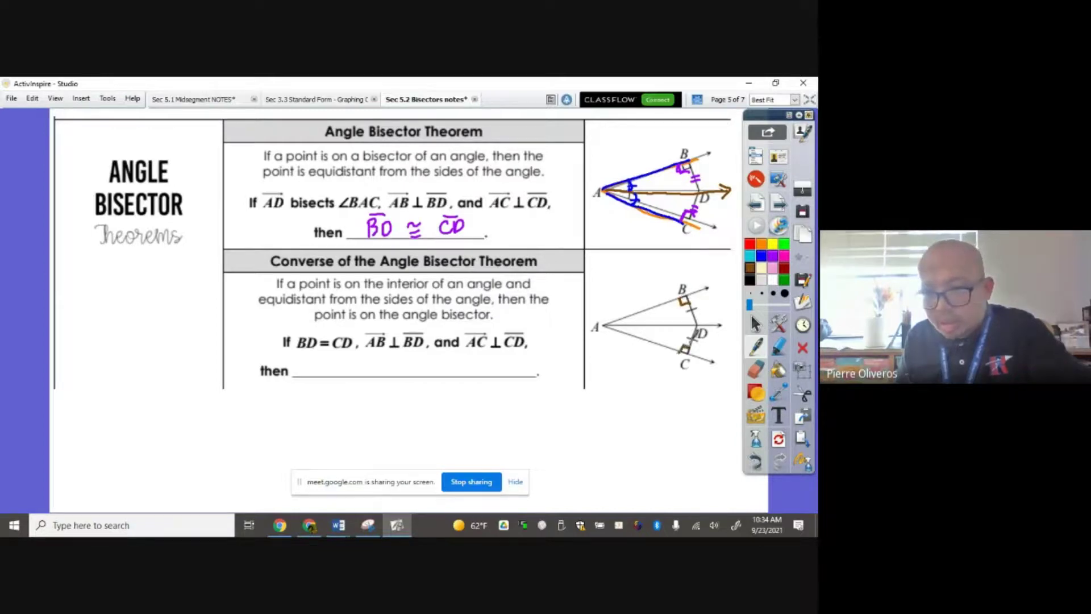
# - Tick BD as equal and mark the angle at A in the converse diagram
pyautogui.moveTo(685, 298); pyautogui.dragTo(695, 320)
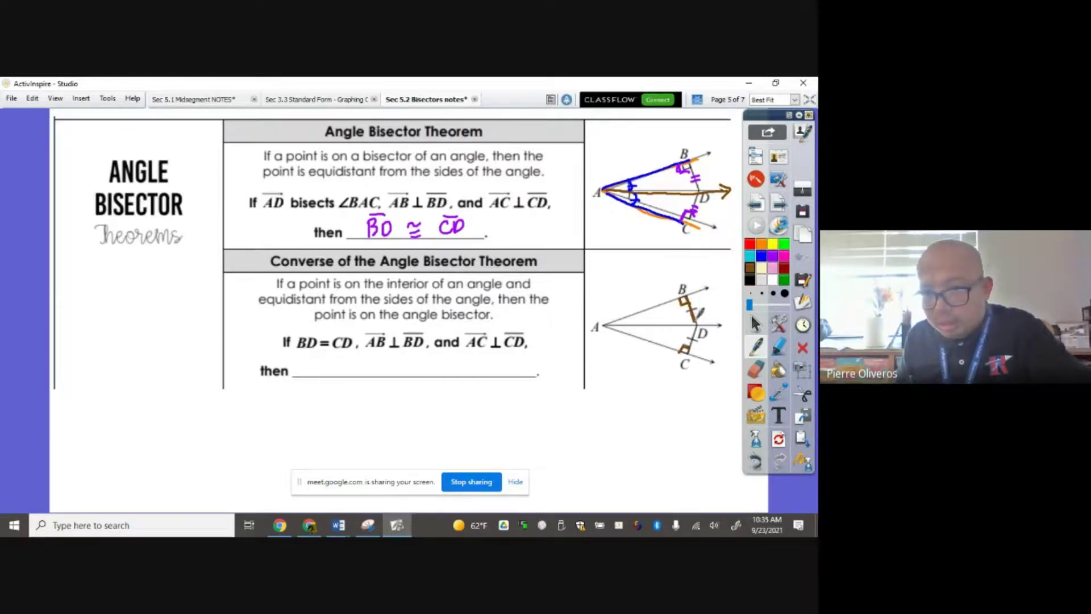
pyautogui.click(751, 280)
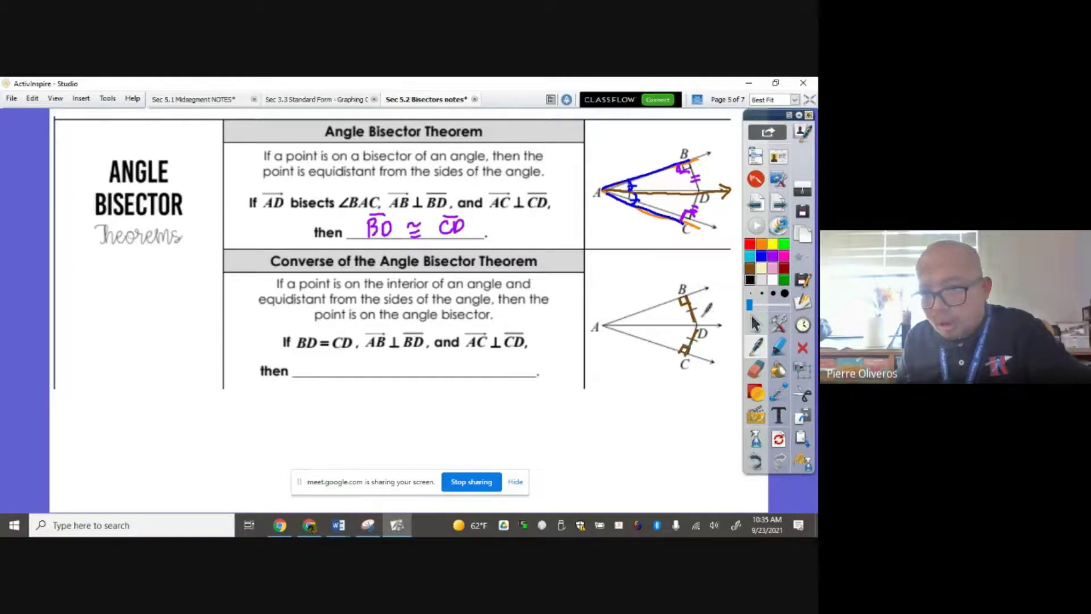
pyautogui.moveTo(688, 312); pyautogui.dragTo(696, 309)
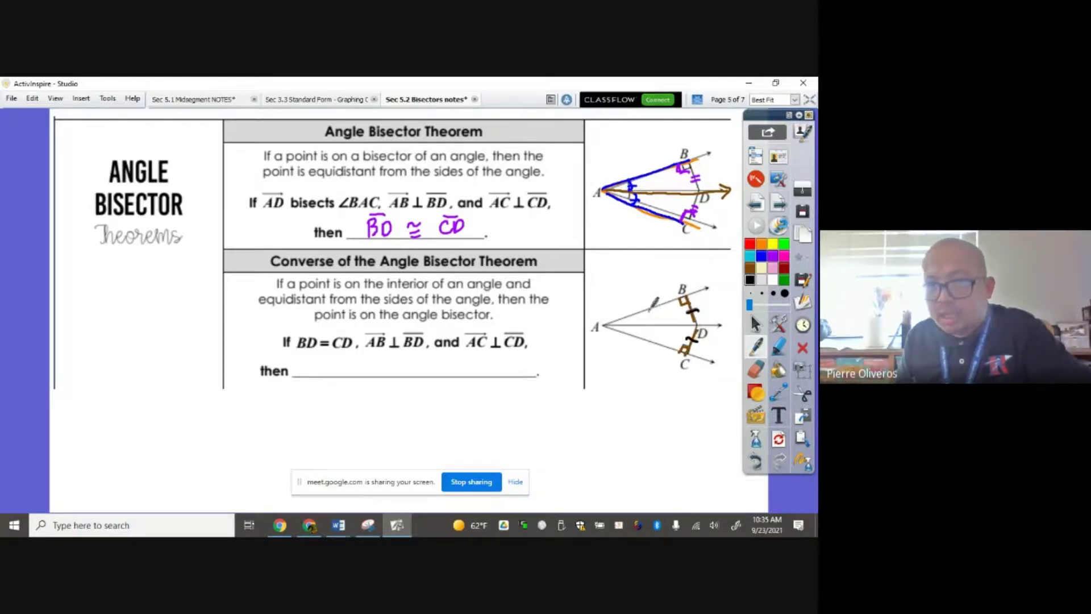
pyautogui.moveTo(649, 311); pyautogui.dragTo(652, 340)
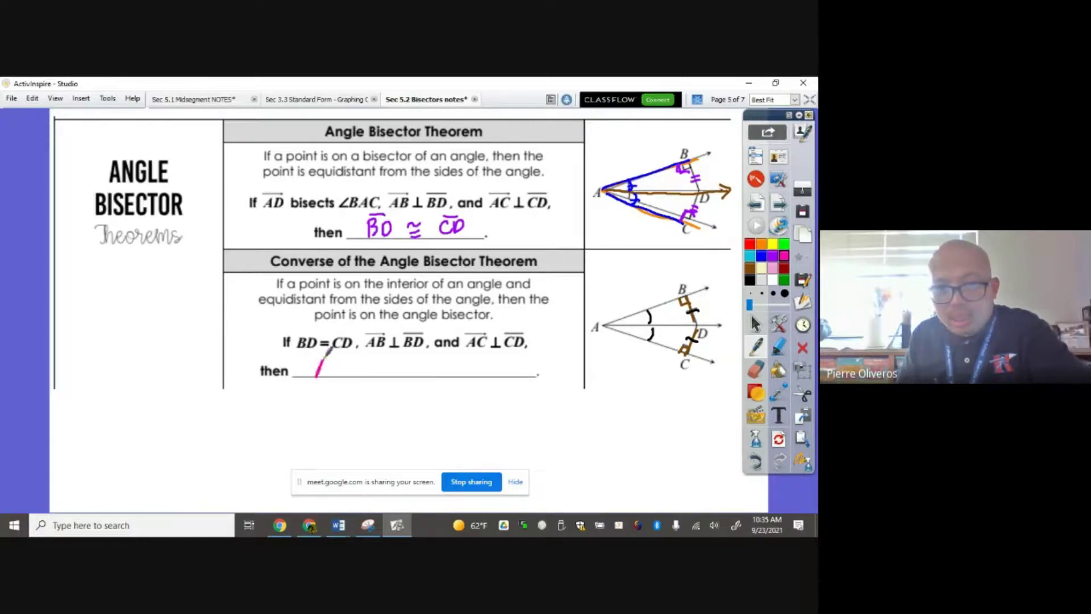
# - Write 'AD bisects ∠BAC' in the converse's blank and go to the next page
pyautogui.moveTo(329, 349)
pyautogui.mouseDown()
pyautogui.moveTo(334, 375)
pyautogui.moveTo(354, 348)
pyautogui.moveTo(346, 358)
pyautogui.moveTo(389, 370)
pyautogui.moveTo(461, 361)
pyautogui.moveTo(483, 375)
pyautogui.moveTo(472, 352)
pyautogui.moveTo(489, 376)
pyautogui.moveTo(514, 372)
pyautogui.mouseUp()
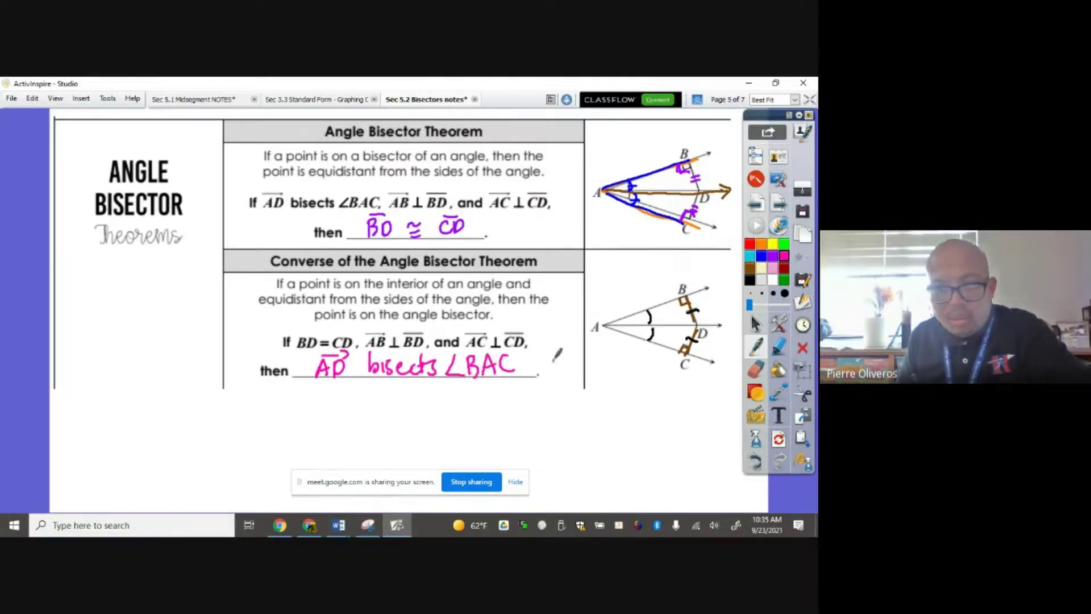
pyautogui.moveTo(511, 409); pyautogui.dragTo(568, 360)
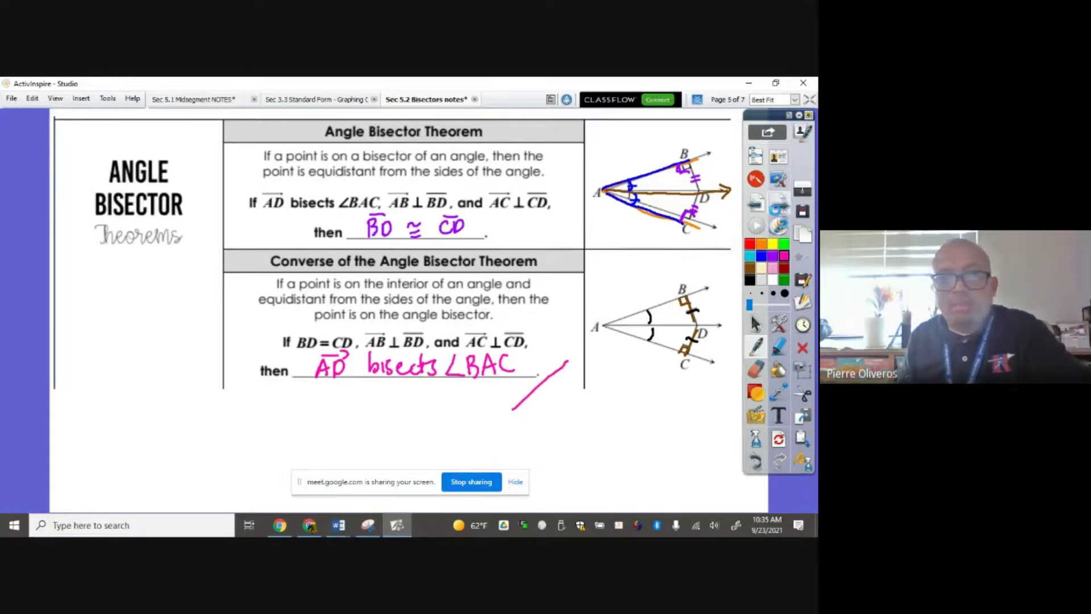
pyautogui.click(779, 203)
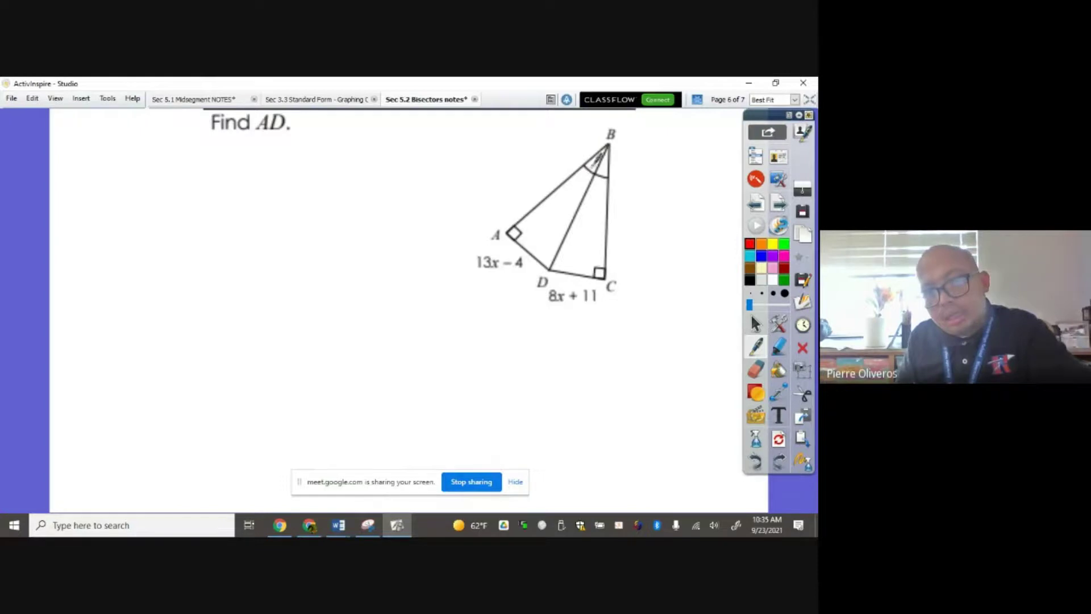
# - Mark angle B's equal halves, underline AD in the prompt, and mark the right angle at A
pyautogui.moveTo(586, 166); pyautogui.dragTo(601, 180)
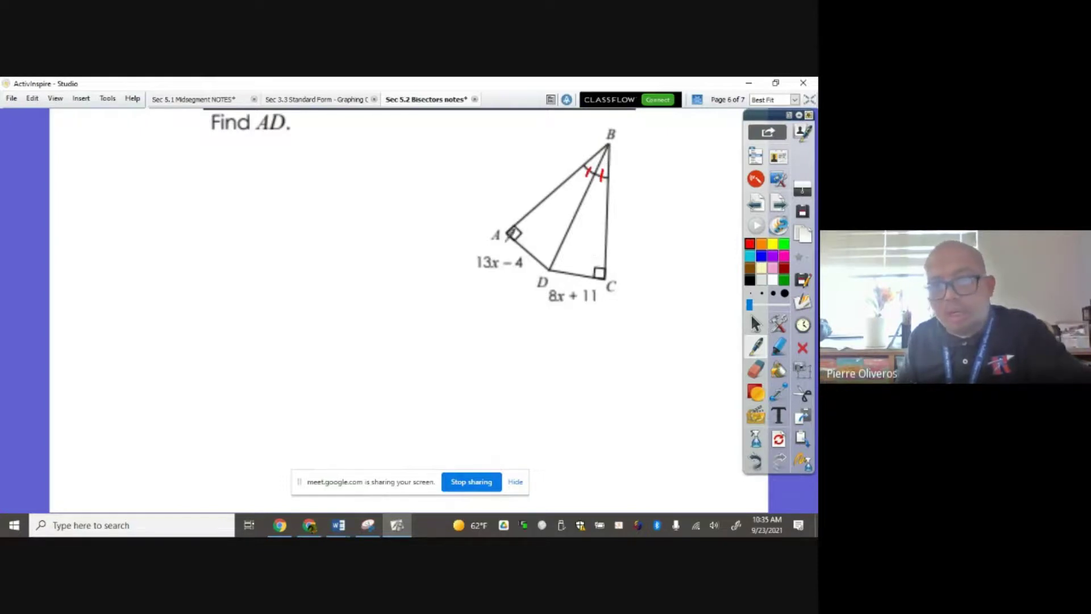
pyautogui.moveTo(248, 138); pyautogui.dragTo(289, 129)
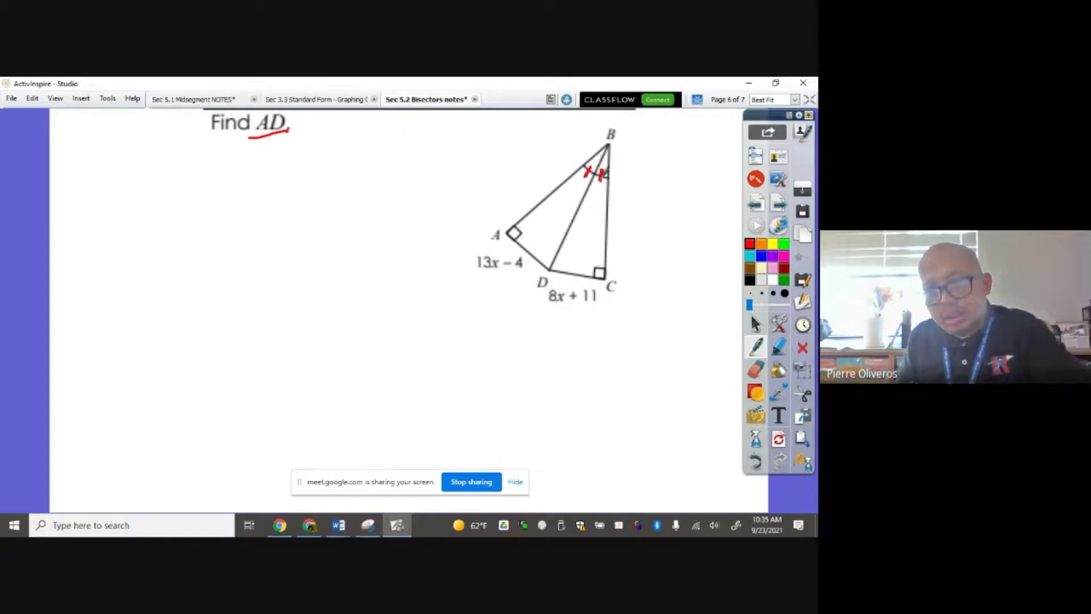
pyautogui.moveTo(516, 224); pyautogui.dragTo(515, 236)
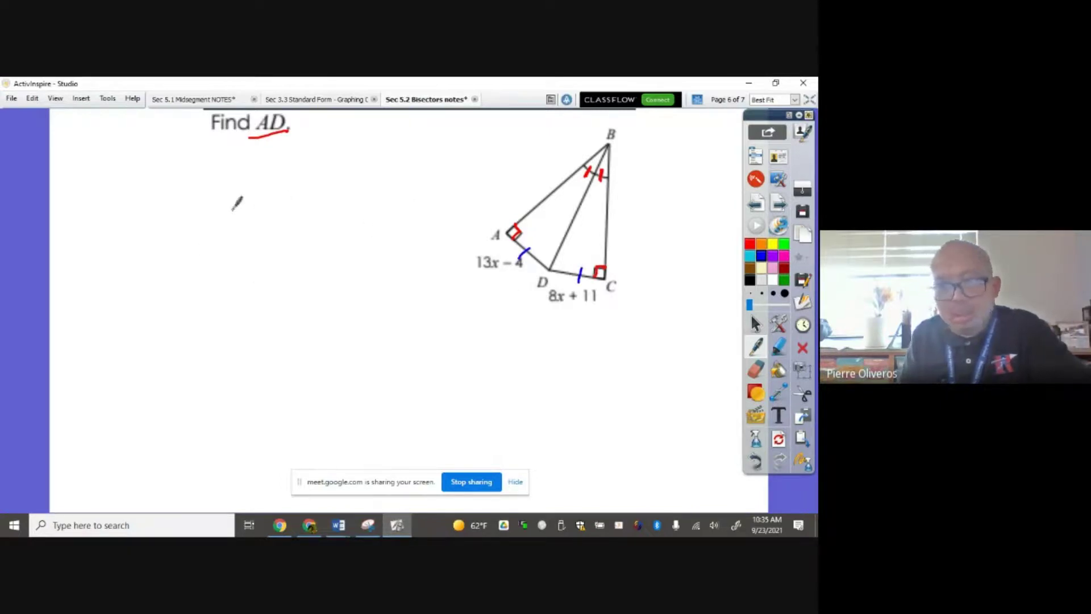
# - Write the equation 13x − 4 = 8x + 11 beside the triangle
pyautogui.moveTo(227, 209)
pyautogui.mouseDown()
pyautogui.moveTo(226, 227)
pyautogui.moveTo(267, 225)
pyautogui.mouseUp()
pyautogui.moveTo(267, 212); pyautogui.dragTo(255, 225)
pyautogui.moveTo(277, 214); pyautogui.dragTo(316, 219)
pyautogui.moveTo(309, 203)
pyautogui.mouseDown()
pyautogui.moveTo(308, 228)
pyautogui.moveTo(339, 208)
pyautogui.mouseUp()
pyautogui.moveTo(326, 218); pyautogui.dragTo(365, 202)
pyautogui.moveTo(378, 210)
pyautogui.mouseDown()
pyautogui.moveTo(390, 221)
pyautogui.moveTo(378, 223)
pyautogui.mouseUp()
pyautogui.moveTo(394, 211); pyautogui.dragTo(410, 210)
pyautogui.moveTo(402, 203)
pyautogui.mouseDown()
pyautogui.moveTo(401, 220)
pyautogui.moveTo(416, 216)
pyautogui.mouseUp()
pyautogui.moveTo(426, 199); pyautogui.dragTo(425, 215)
# - Subtract 8x and add 4 on both sides, underlining the working
pyautogui.moveTo(341, 245); pyautogui.dragTo(354, 244)
pyautogui.moveTo(368, 234); pyautogui.dragTo(388, 254)
pyautogui.moveTo(388, 239); pyautogui.dragTo(375, 255)
pyautogui.moveTo(231, 248); pyautogui.dragTo(243, 246)
pyautogui.moveTo(257, 234)
pyautogui.mouseDown()
pyautogui.moveTo(281, 250)
pyautogui.moveTo(265, 255)
pyautogui.mouseUp()
pyautogui.moveTo(212, 274); pyautogui.dragTo(455, 260)
pyautogui.moveTo(289, 243); pyautogui.dragTo(301, 242)
pyautogui.moveTo(295, 234)
pyautogui.mouseDown()
pyautogui.moveTo(295, 250)
pyautogui.moveTo(316, 247)
pyautogui.moveTo(312, 259)
pyautogui.mouseUp()
pyautogui.moveTo(403, 233)
pyautogui.mouseDown()
pyautogui.moveTo(403, 251)
pyautogui.moveTo(411, 242)
pyautogui.mouseUp()
pyautogui.moveTo(421, 230); pyautogui.dragTo(426, 257)
# - Write 5x = 15 and x = 3, circle x = 3, and link it to 13x − 4
pyautogui.moveTo(244, 287); pyautogui.dragTo(240, 308)
pyautogui.moveTo(245, 287); pyautogui.dragTo(271, 311)
pyautogui.moveTo(271, 294)
pyautogui.mouseDown()
pyautogui.moveTo(258, 311)
pyautogui.moveTo(306, 297)
pyautogui.mouseUp()
pyautogui.moveTo(292, 307); pyautogui.dragTo(307, 306)
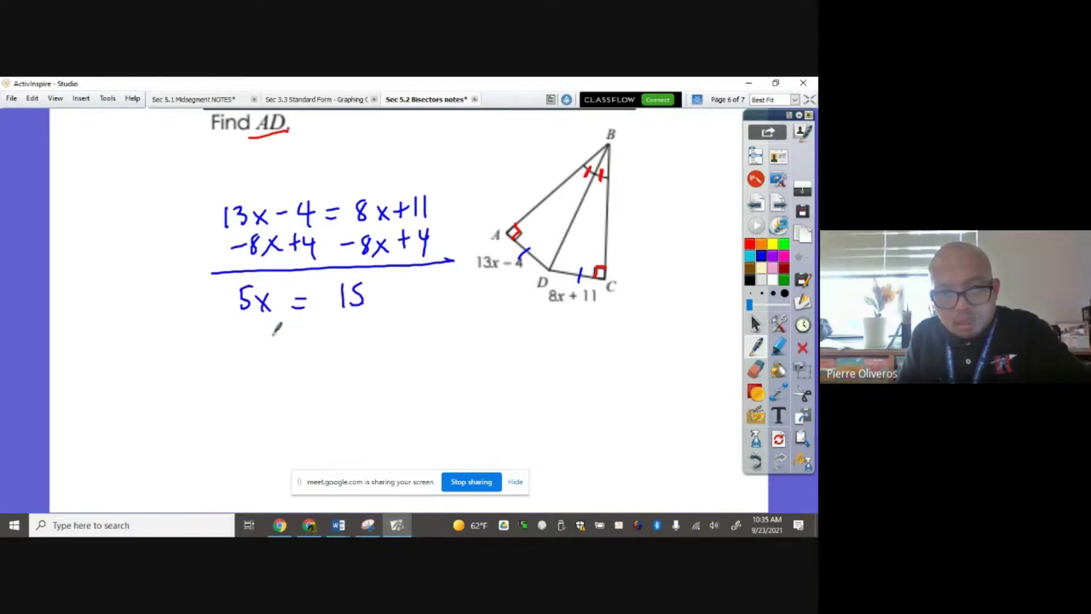
pyautogui.moveTo(268, 334); pyautogui.dragTo(279, 351)
pyautogui.moveTo(280, 333)
pyautogui.mouseDown()
pyautogui.moveTo(269, 352)
pyautogui.moveTo(311, 335)
pyautogui.mouseUp()
pyautogui.moveTo(297, 344)
pyautogui.mouseDown()
pyautogui.moveTo(344, 359)
pyautogui.moveTo(321, 318)
pyautogui.mouseUp()
pyautogui.moveTo(256, 144); pyautogui.dragTo(295, 135)
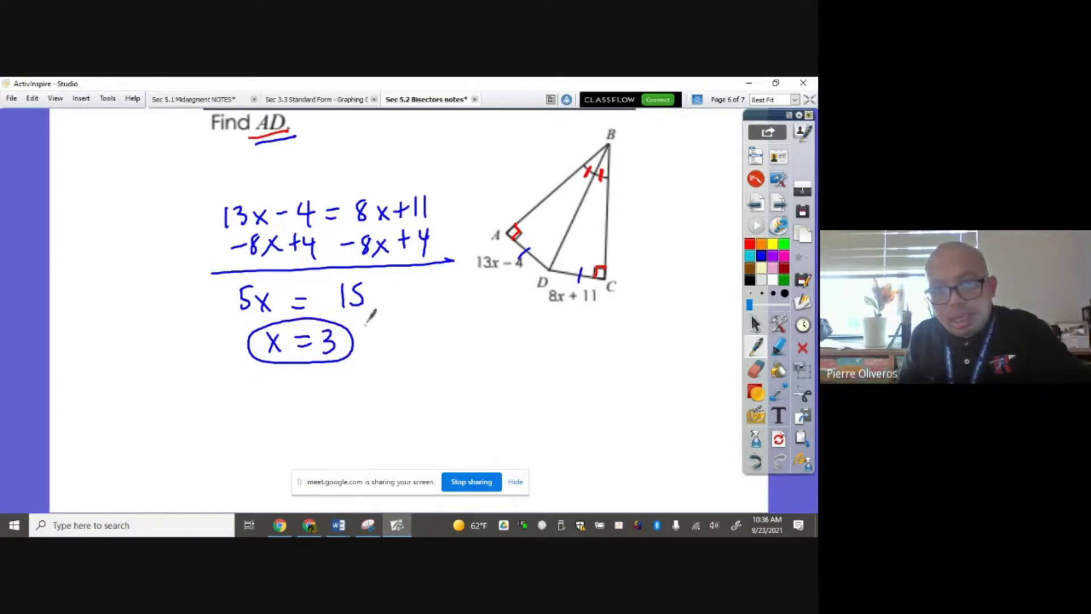
pyautogui.moveTo(365, 342); pyautogui.dragTo(498, 262)
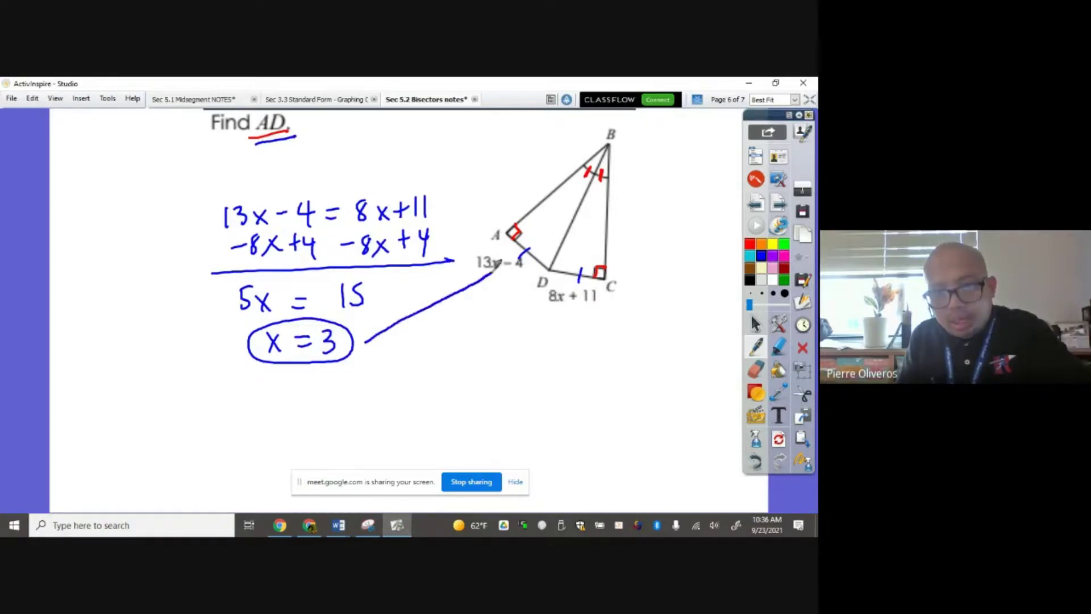
# - Write 13(3) − 4 = 39 − 4 and a boxed AD = 35
pyautogui.moveTo(452, 316); pyautogui.dragTo(451, 338)
pyautogui.moveTo(458, 317)
pyautogui.mouseDown()
pyautogui.moveTo(458, 337)
pyautogui.moveTo(503, 337)
pyautogui.mouseUp()
pyautogui.moveTo(518, 328)
pyautogui.mouseDown()
pyautogui.moveTo(550, 332)
pyautogui.moveTo(543, 341)
pyautogui.mouseUp()
pyautogui.moveTo(452, 354)
pyautogui.mouseDown()
pyautogui.moveTo(455, 376)
pyautogui.moveTo(476, 376)
pyautogui.mouseUp()
pyautogui.moveTo(494, 366); pyautogui.dragTo(530, 367)
pyautogui.moveTo(522, 357); pyautogui.dragTo(522, 374)
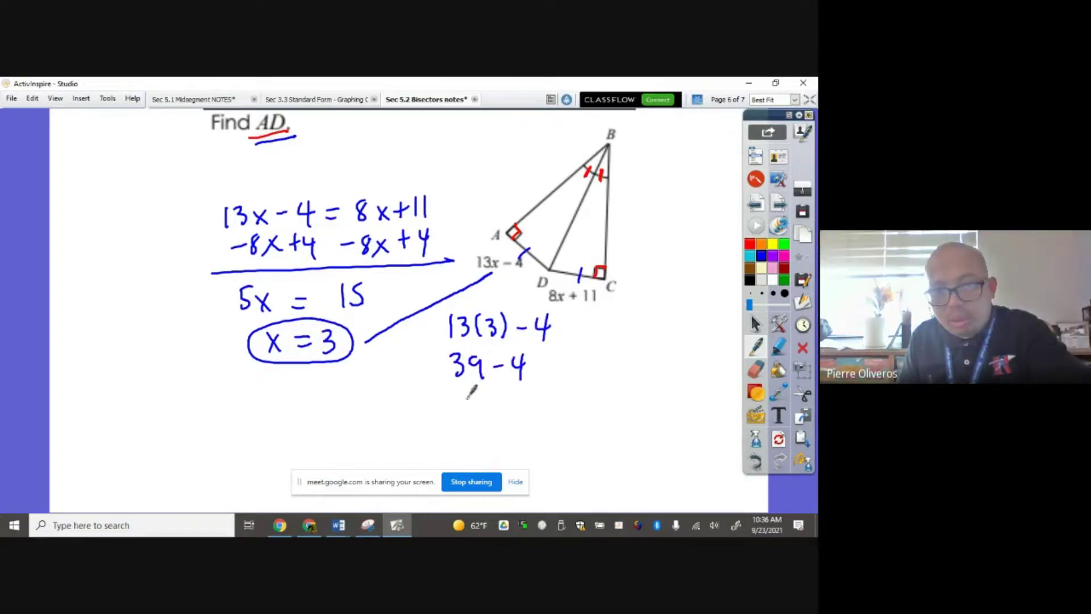
pyautogui.moveTo(464, 400)
pyautogui.mouseDown()
pyautogui.moveTo(465, 422)
pyautogui.moveTo(482, 422)
pyautogui.moveTo(503, 401)
pyautogui.mouseUp()
pyautogui.moveTo(389, 410)
pyautogui.mouseDown()
pyautogui.moveTo(380, 425)
pyautogui.moveTo(398, 423)
pyautogui.mouseUp()
pyautogui.moveTo(381, 415)
pyautogui.mouseDown()
pyautogui.moveTo(401, 404)
pyautogui.moveTo(402, 424)
pyautogui.moveTo(439, 408)
pyautogui.mouseUp()
pyautogui.moveTo(427, 420)
pyautogui.mouseDown()
pyautogui.moveTo(440, 417)
pyautogui.moveTo(382, 435)
pyautogui.moveTo(509, 377)
pyautogui.moveTo(442, 379)
pyautogui.mouseUp()
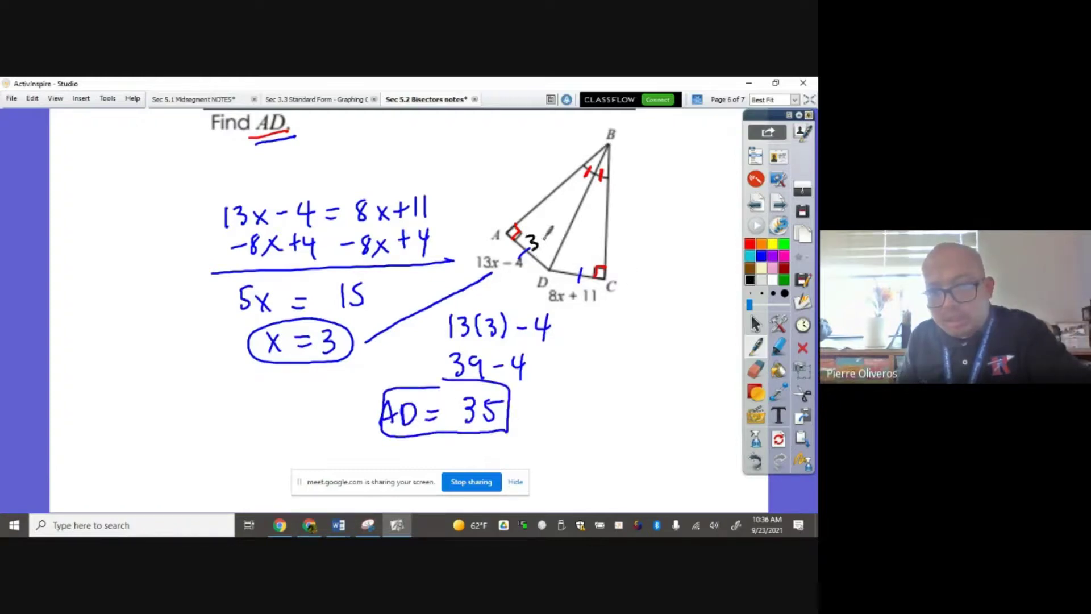